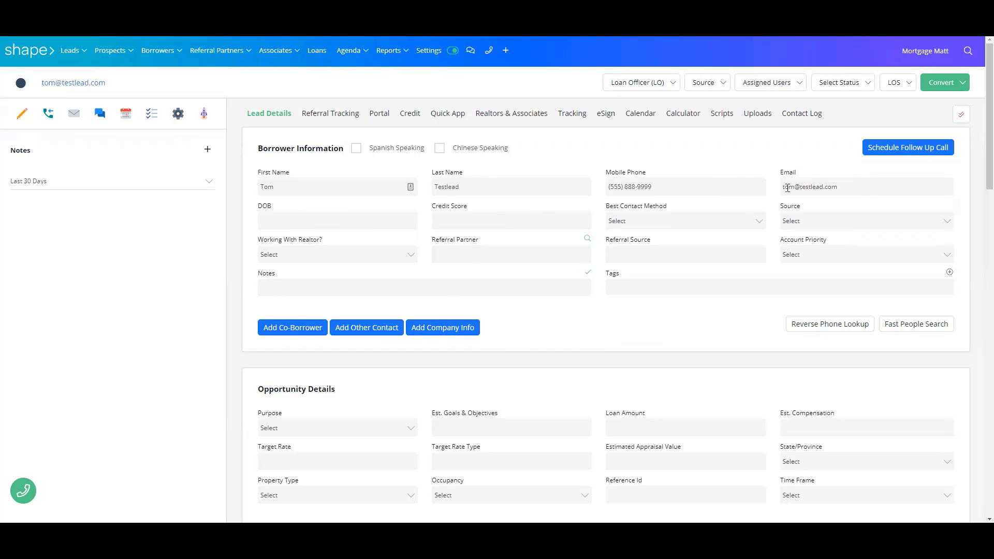
Apply the Purchase – Conventional document set on the lead's Portal tab and review the auto-checked documents
{"action": "left_click", "coordinate": [379, 114]}
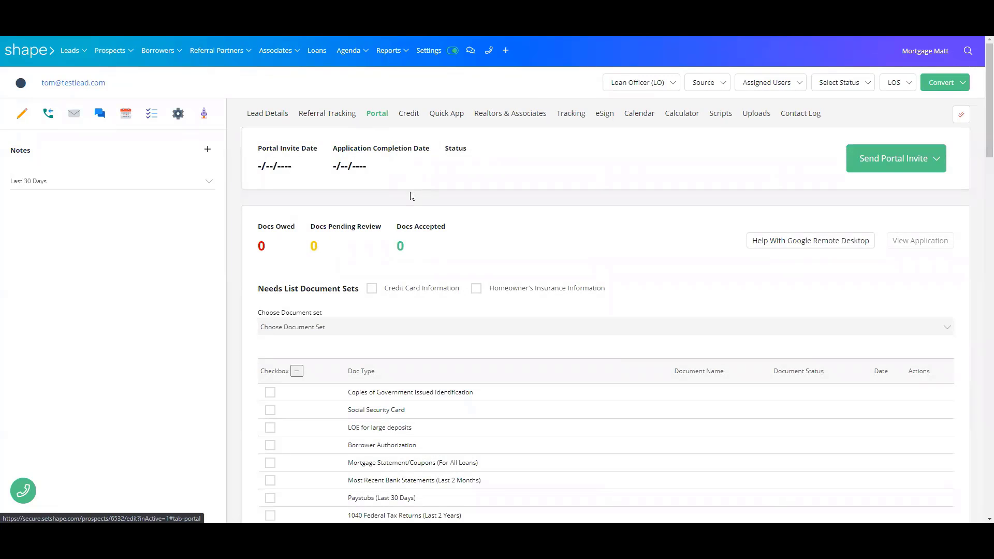
{"action": "left_click", "coordinate": [324, 328]}
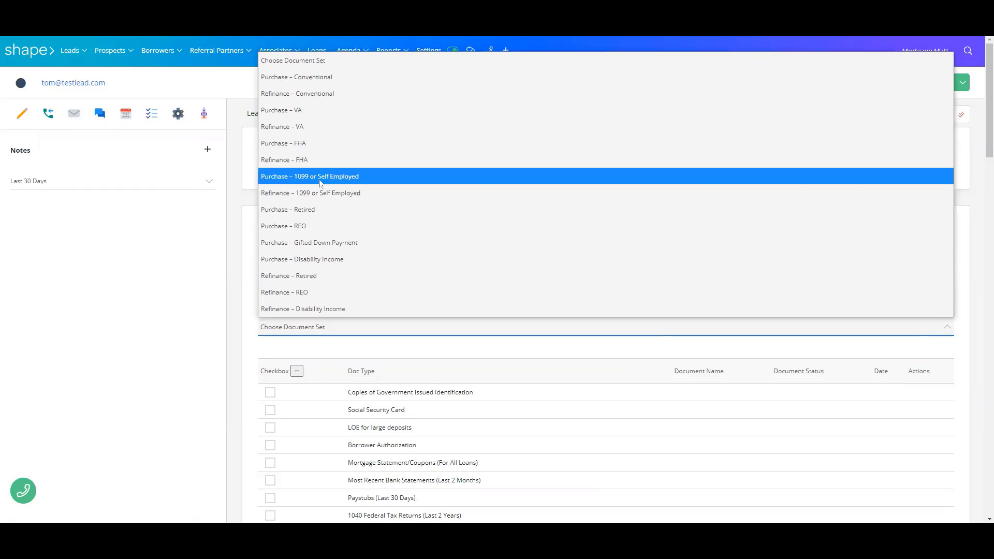
{"action": "left_click", "coordinate": [313, 78]}
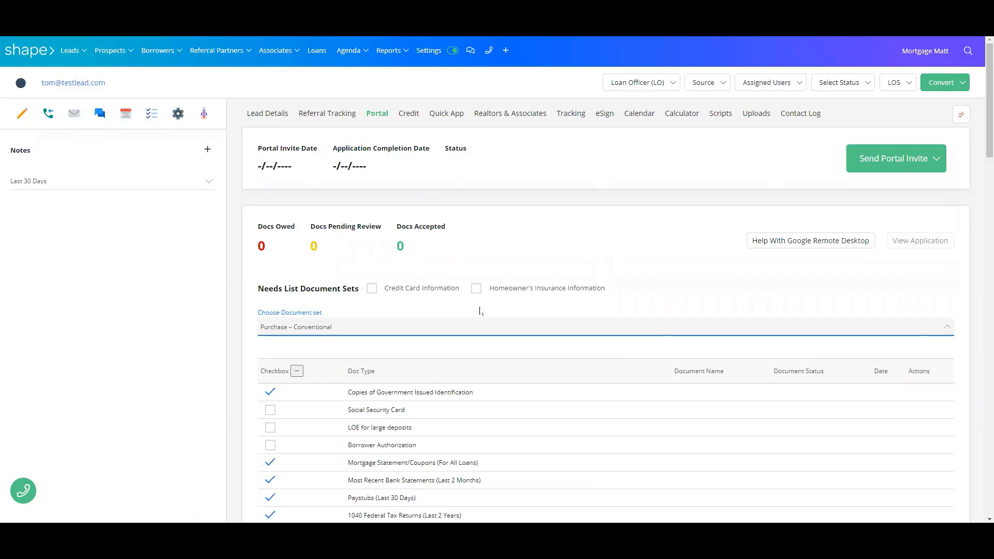
{"action": "scroll", "coordinate": [478, 316], "scroll_direction": "down", "scroll_amount": 1}
{"action": "scroll", "coordinate": [479, 315], "scroll_direction": "down", "scroll_amount": 1}
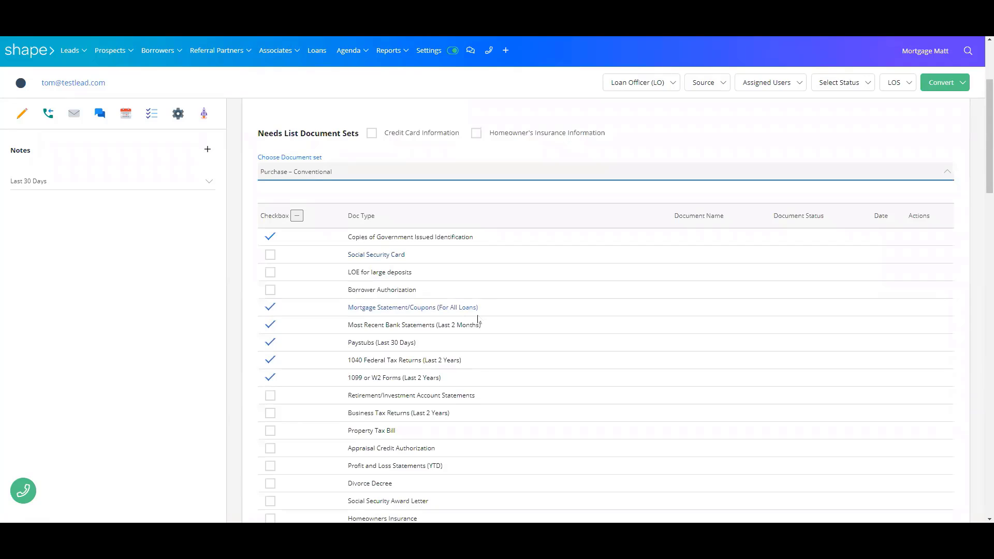
{"action": "scroll", "coordinate": [477, 319], "scroll_direction": "down", "scroll_amount": 1}
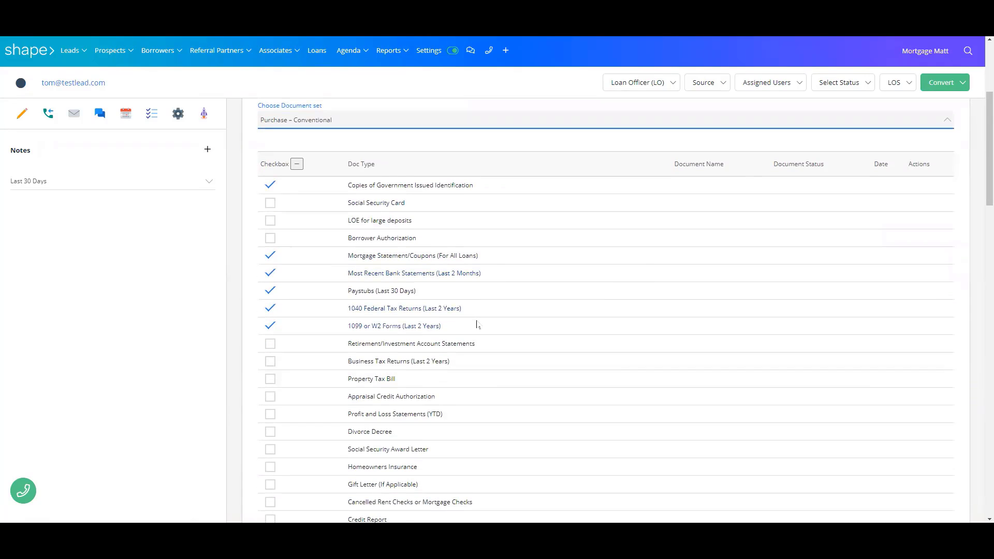
{"action": "scroll", "coordinate": [477, 326], "scroll_direction": "up", "scroll_amount": 3}
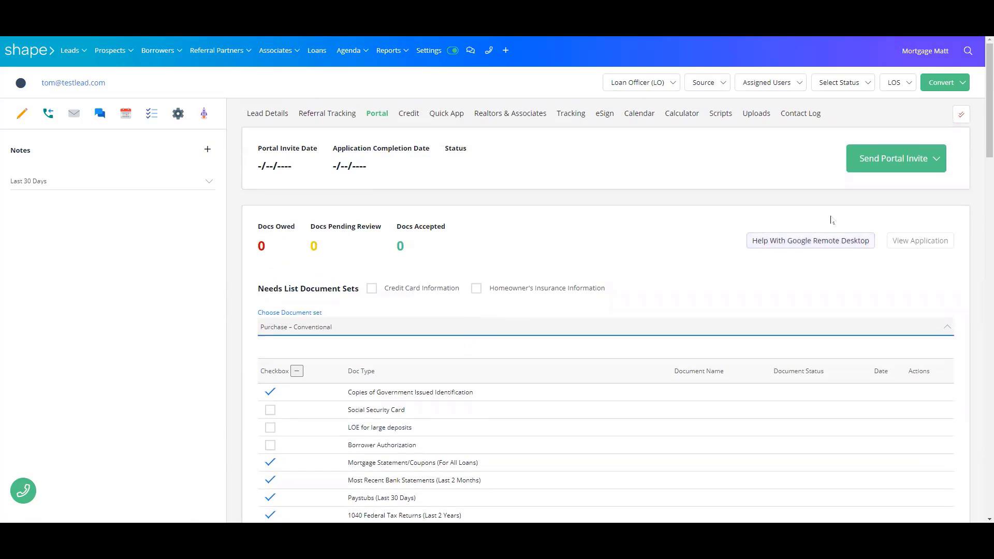
Send the lead's portal invite via email
{"action": "left_click", "coordinate": [895, 163]}
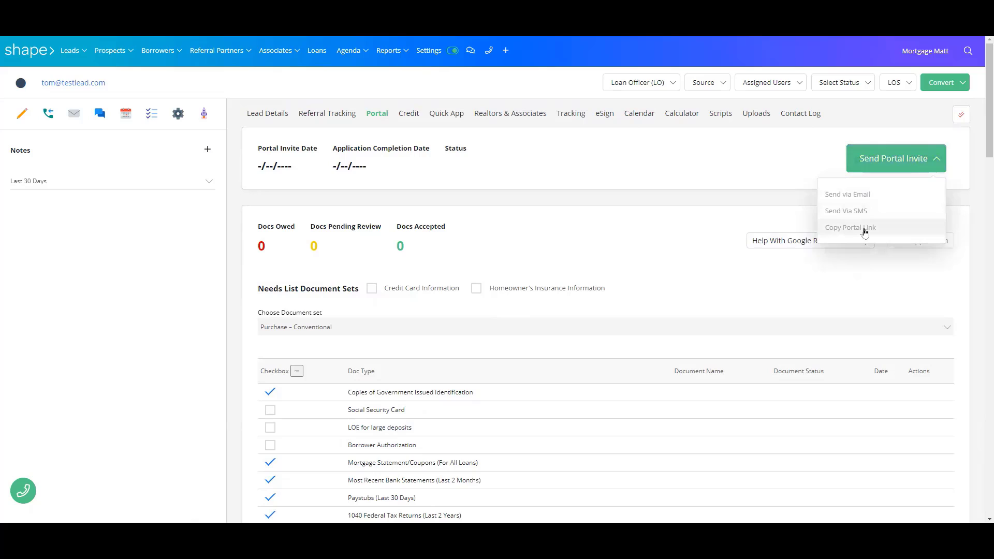
{"action": "left_click", "coordinate": [865, 198]}
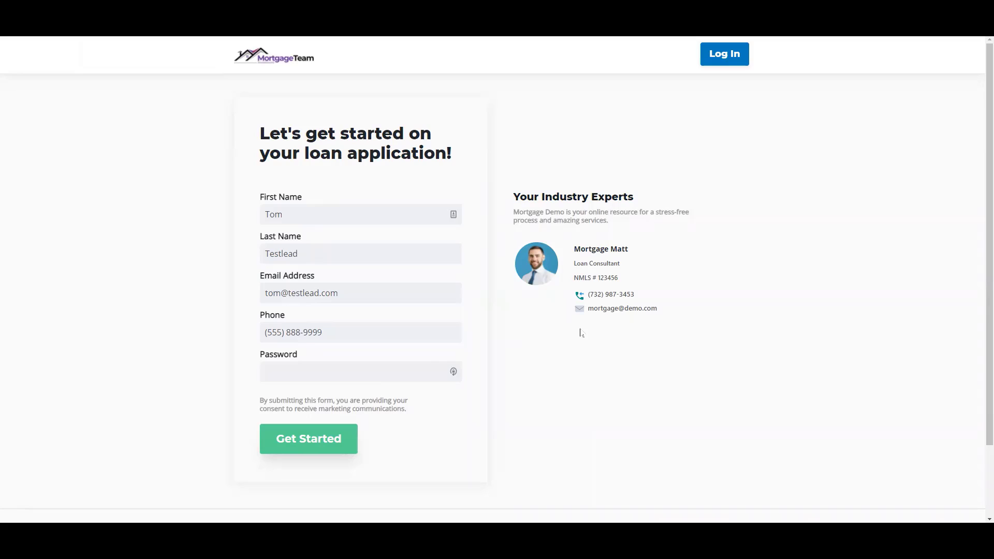
Enter a portal password and submit the registration with Get Started
{"action": "left_click", "coordinate": [383, 378]}
{"action": "type", "text": "123456"}
{"action": "left_click", "coordinate": [336, 439]}
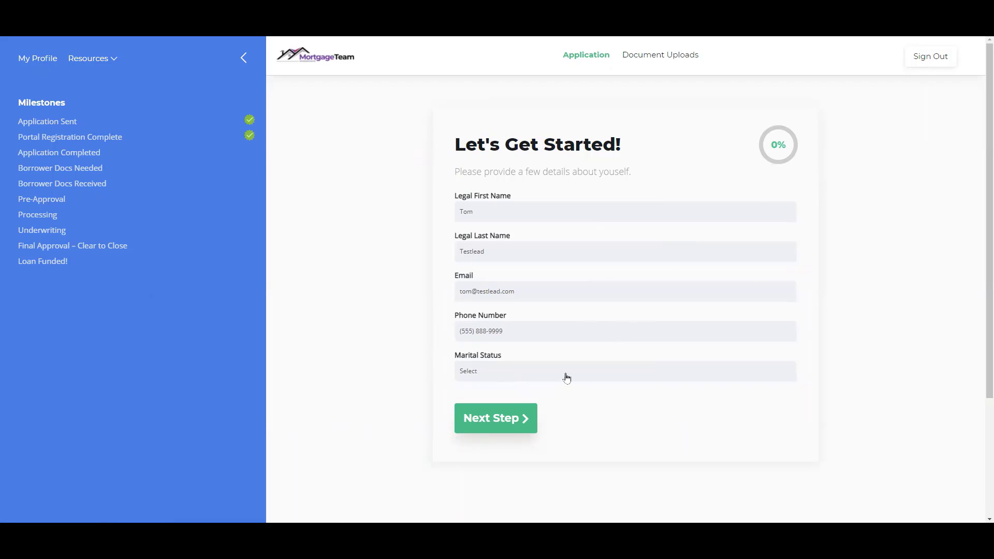
{"action": "left_click", "coordinate": [484, 378]}
{"action": "left_click", "coordinate": [481, 388]}
{"action": "left_click", "coordinate": [501, 428]}
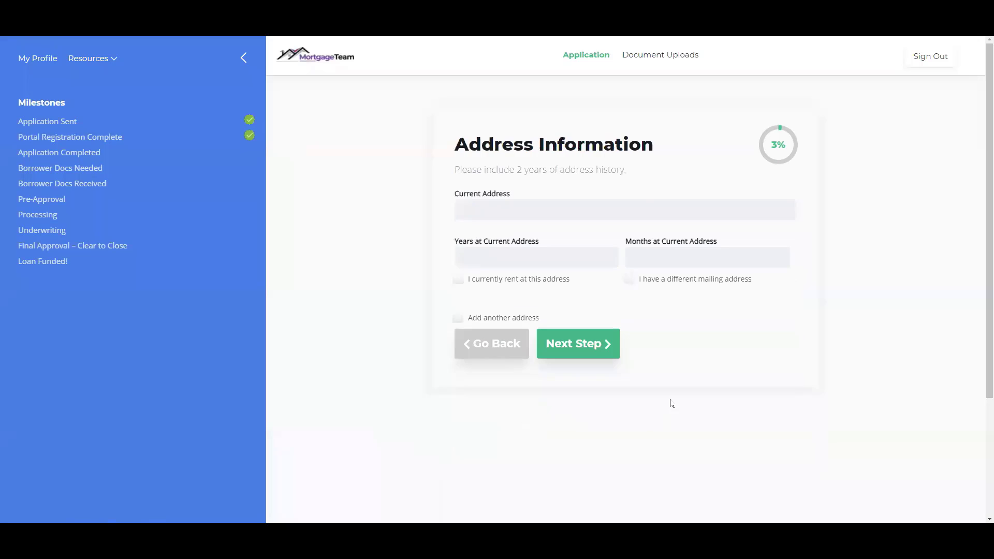
{"action": "left_click", "coordinate": [616, 203]}
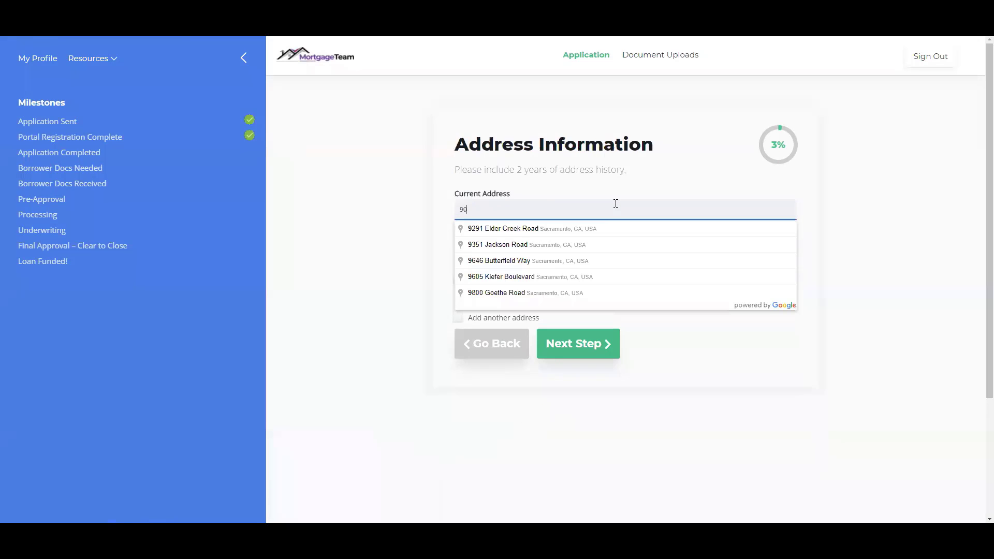
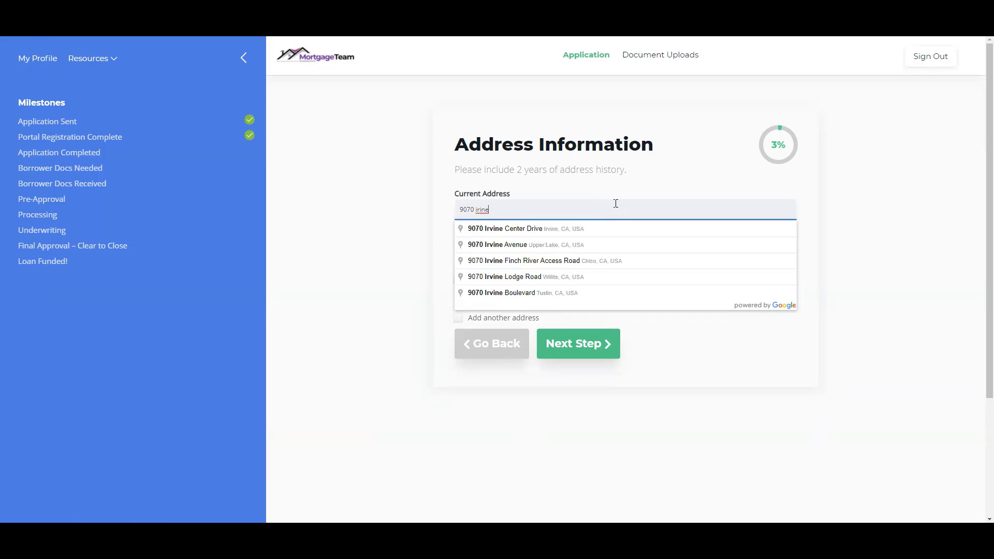
{"action": "left_click", "coordinate": [601, 232]}
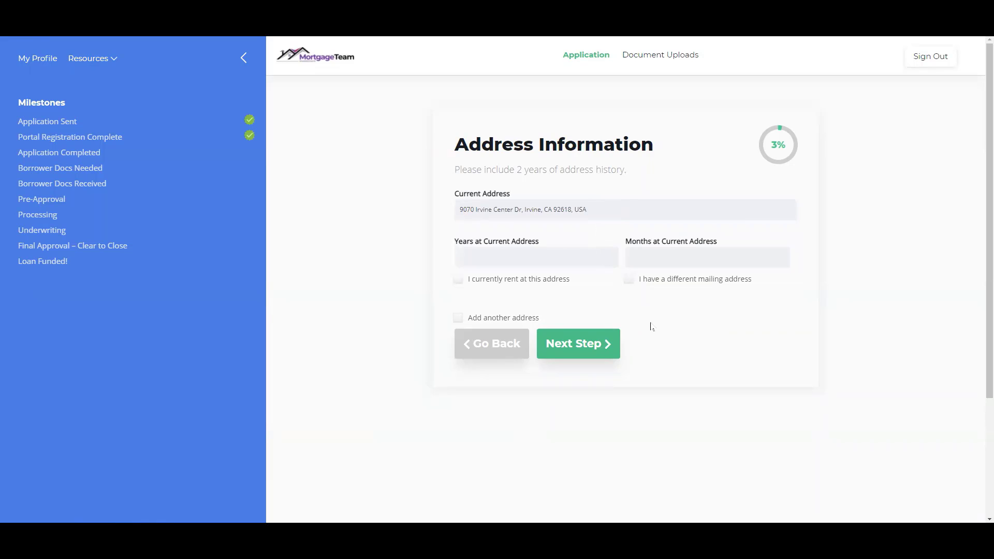
{"action": "left_click", "coordinate": [599, 345]}
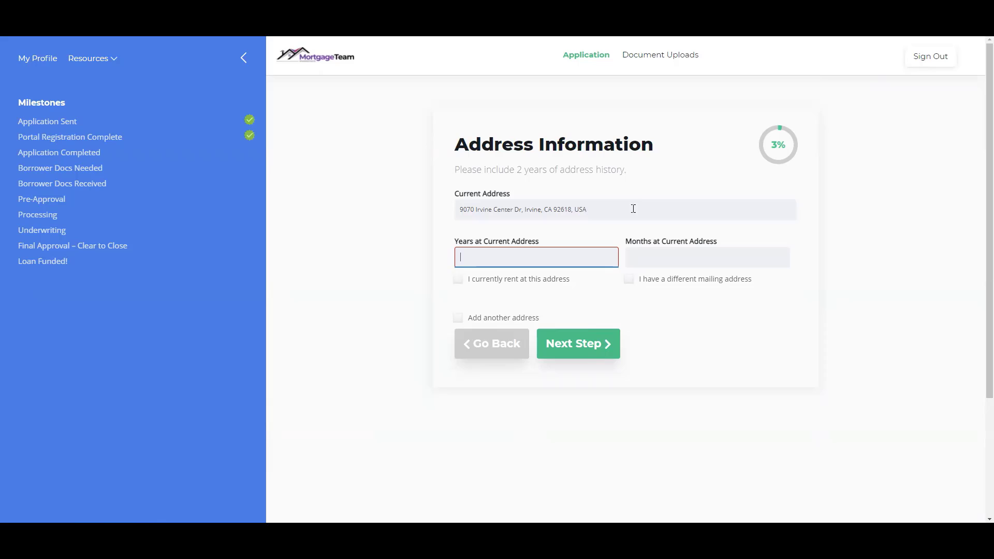
{"action": "left_click", "coordinate": [584, 351]}
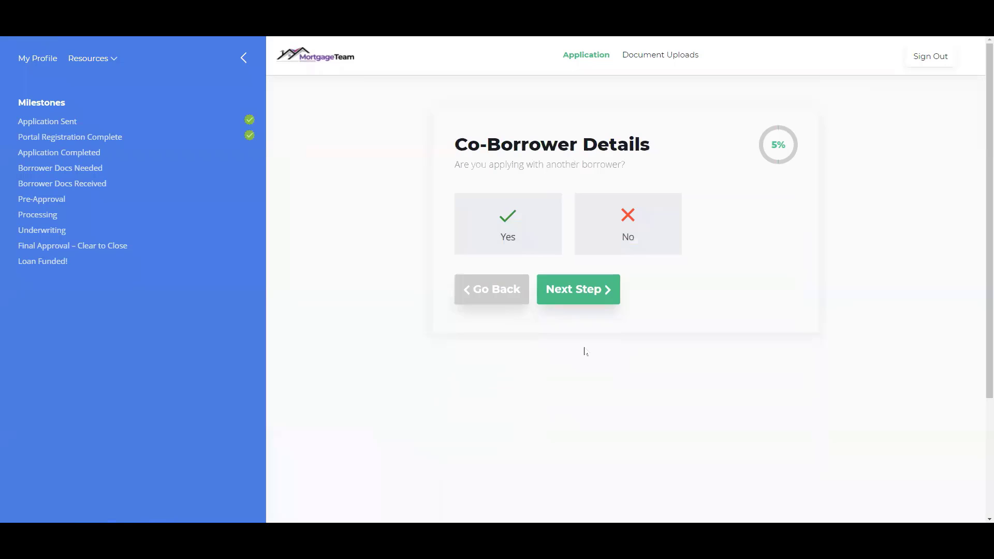
Answer no to co-borrower and military service, and choose Refinance as the loan type
{"action": "left_click", "coordinate": [618, 243]}
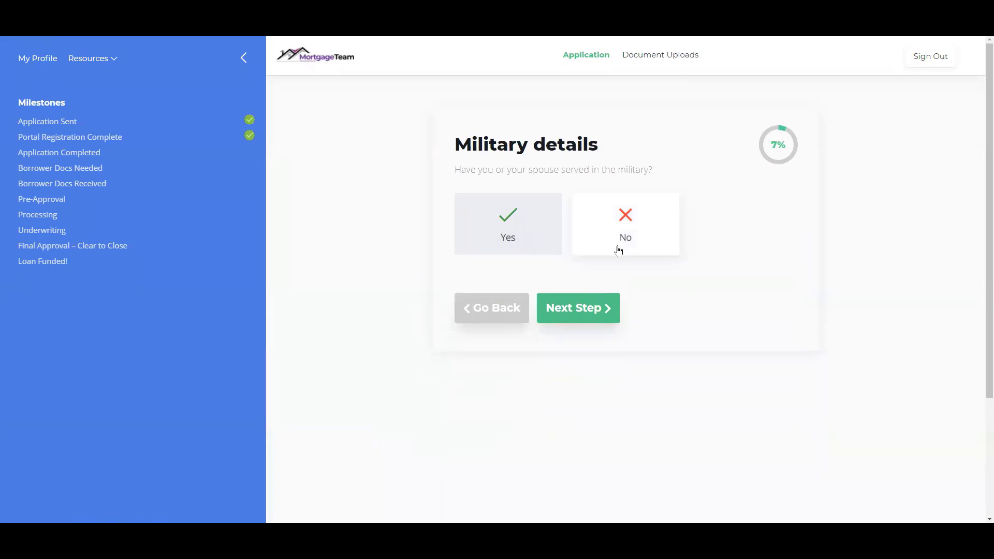
{"action": "left_click", "coordinate": [617, 246]}
{"action": "left_click", "coordinate": [608, 307]}
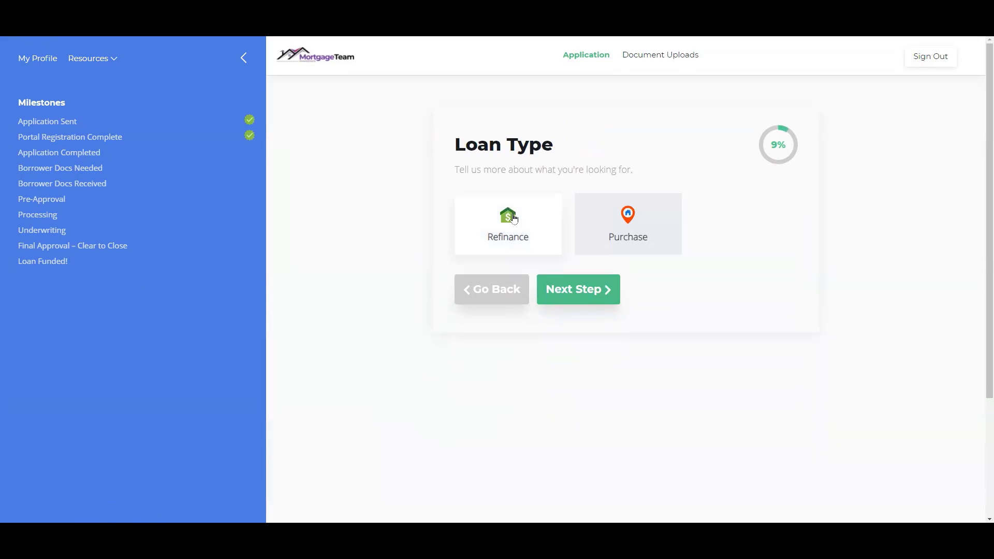
{"action": "left_click", "coordinate": [550, 280]}
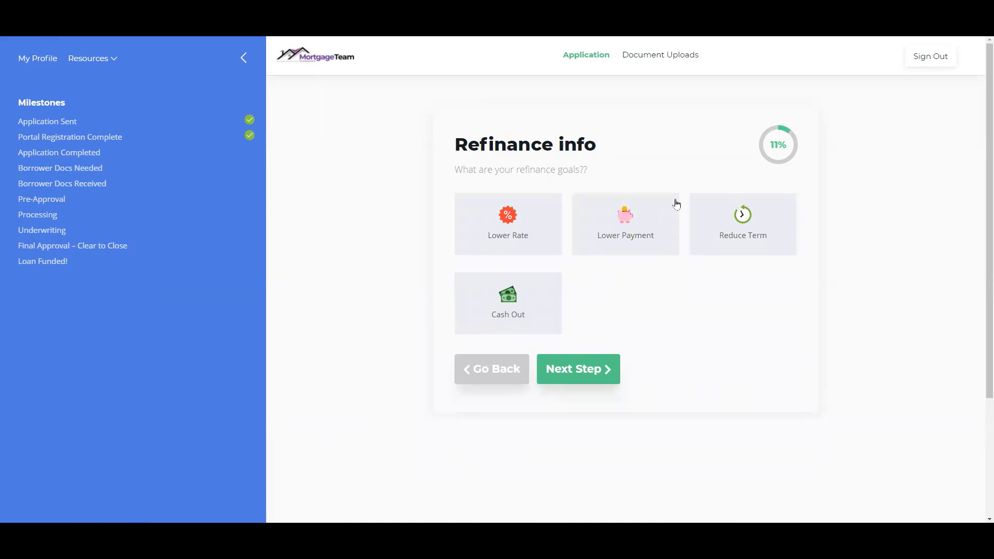
On Document Uploads, attach the 001 Doggo image to Copies of Government Issued Identification
{"action": "left_click", "coordinate": [663, 58]}
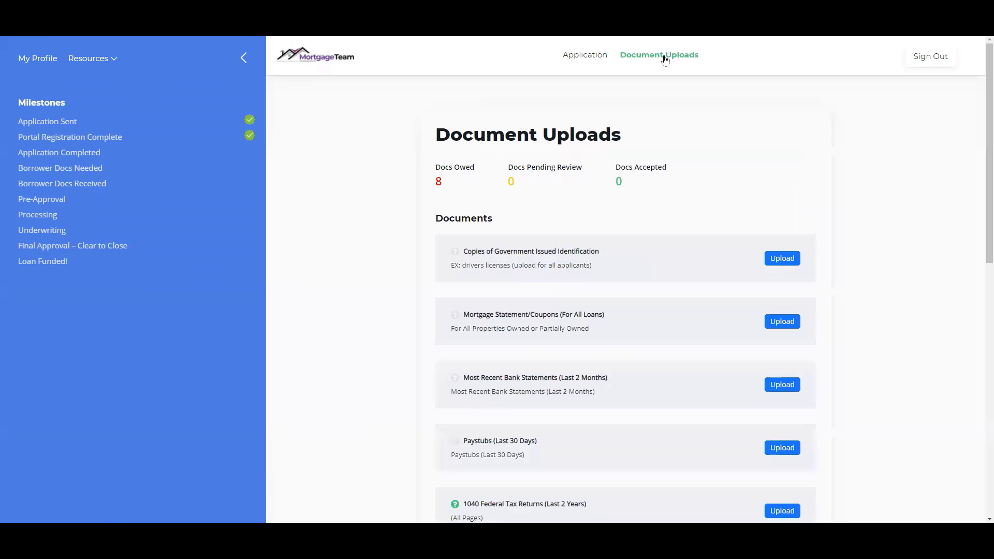
{"action": "left_click", "coordinate": [782, 259]}
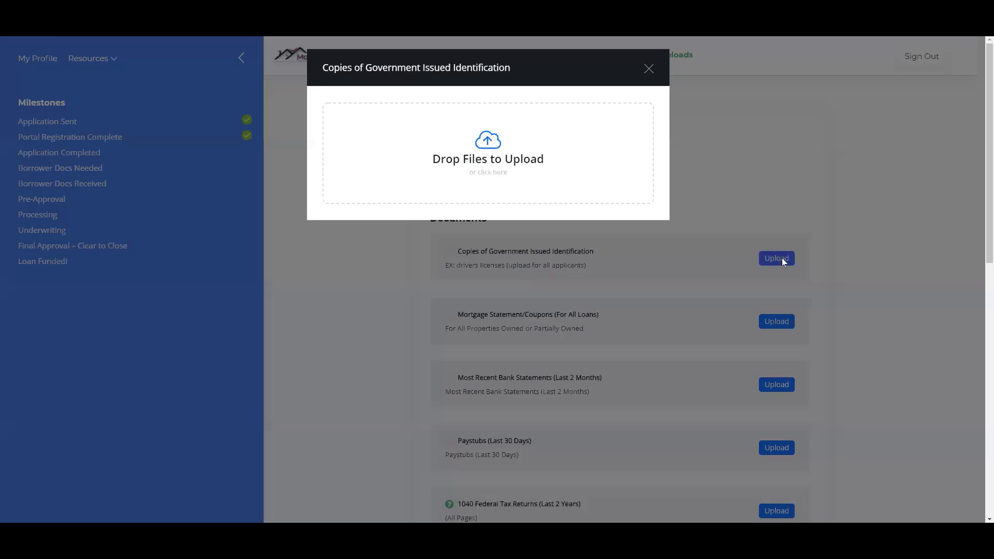
{"action": "left_click", "coordinate": [486, 151]}
{"action": "left_click", "coordinate": [106, 131]}
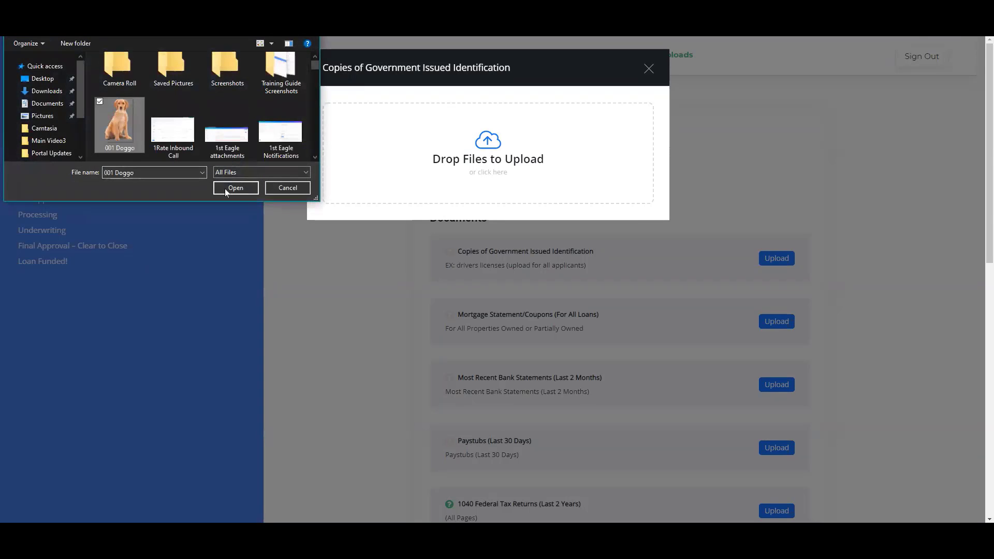
{"action": "left_click", "coordinate": [235, 188]}
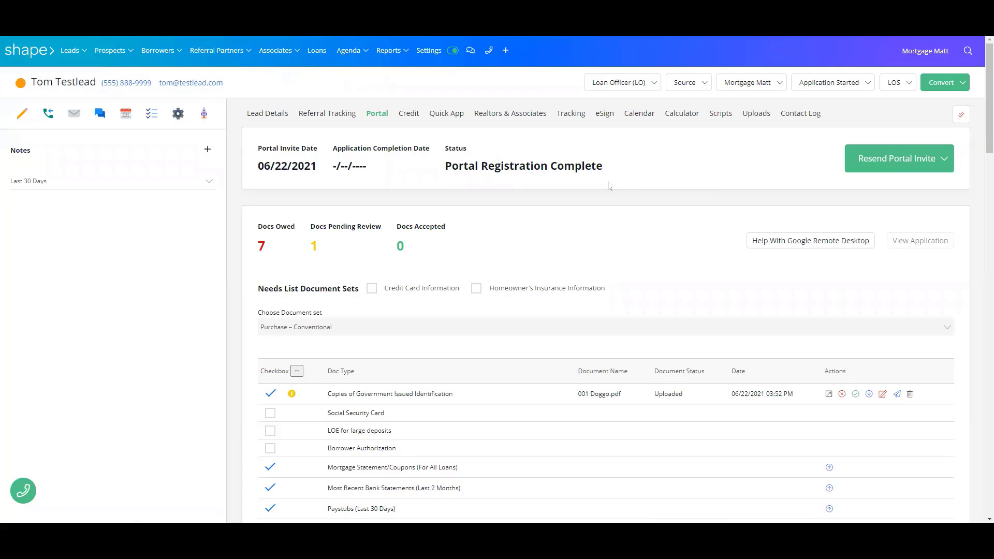
Scroll the Portal tab's document list down to the uploaded ID row
{"action": "scroll", "coordinate": [608, 186], "scroll_direction": "down", "scroll_amount": 3}
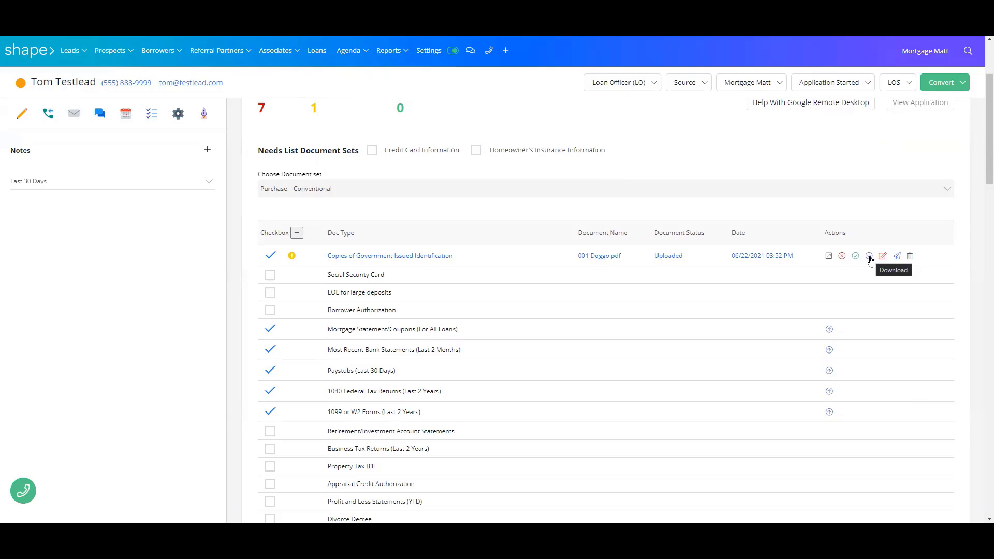
Decline 001 Doggo.pdf with the note 'Not government issued ID'
{"action": "left_click", "coordinate": [842, 255]}
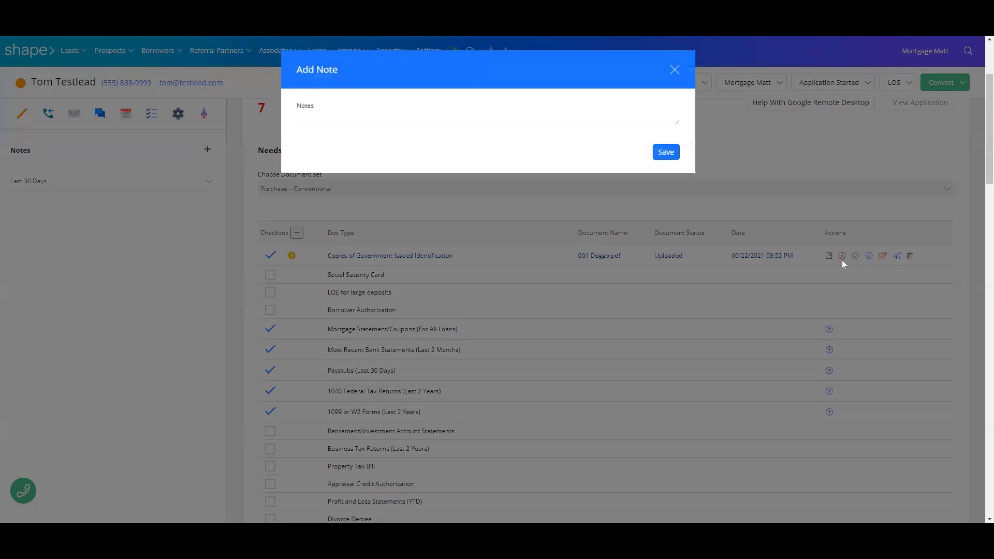
{"action": "left_click", "coordinate": [315, 117]}
{"action": "type", "text": "Not gover"}
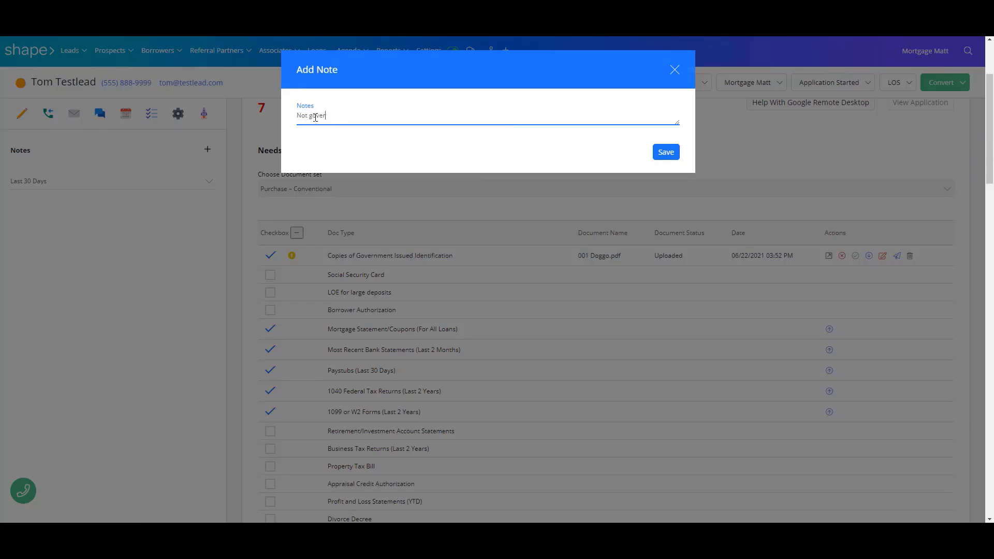
{"action": "type", "text": "nment issued ID"}
{"action": "left_click", "coordinate": [667, 152]}
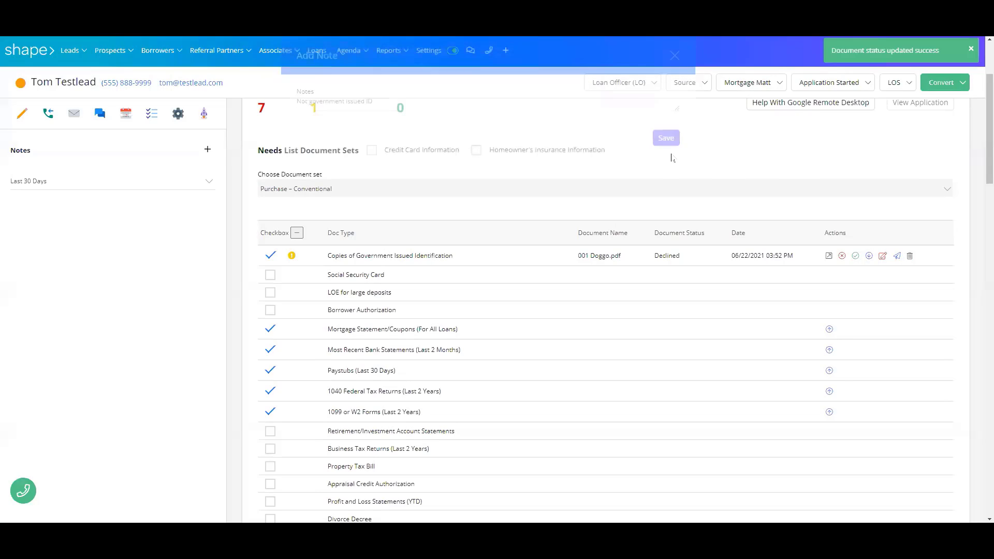
{"action": "scroll", "coordinate": [648, 165], "scroll_direction": "up", "scroll_amount": 3}
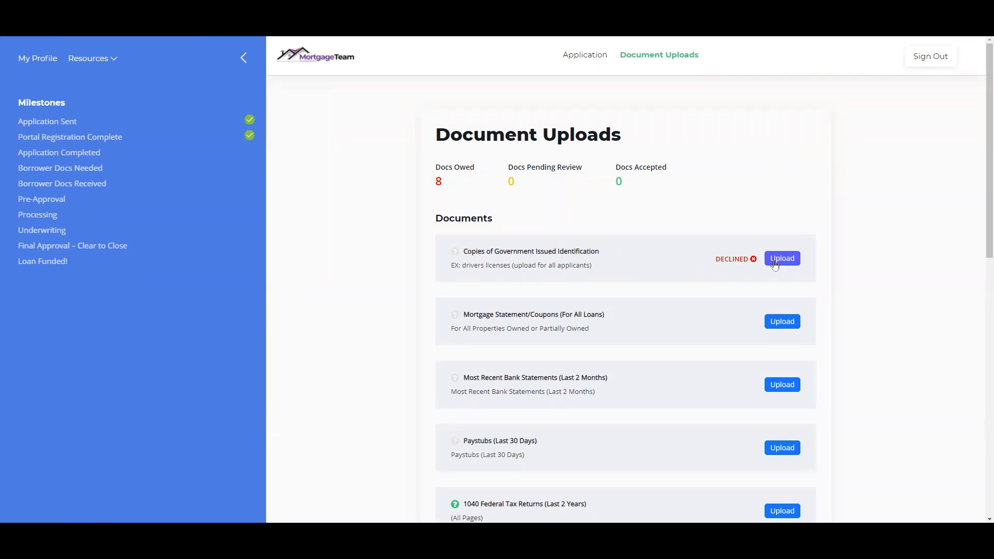
{"action": "scroll", "coordinate": [779, 257], "scroll_direction": "down", "scroll_amount": 10}
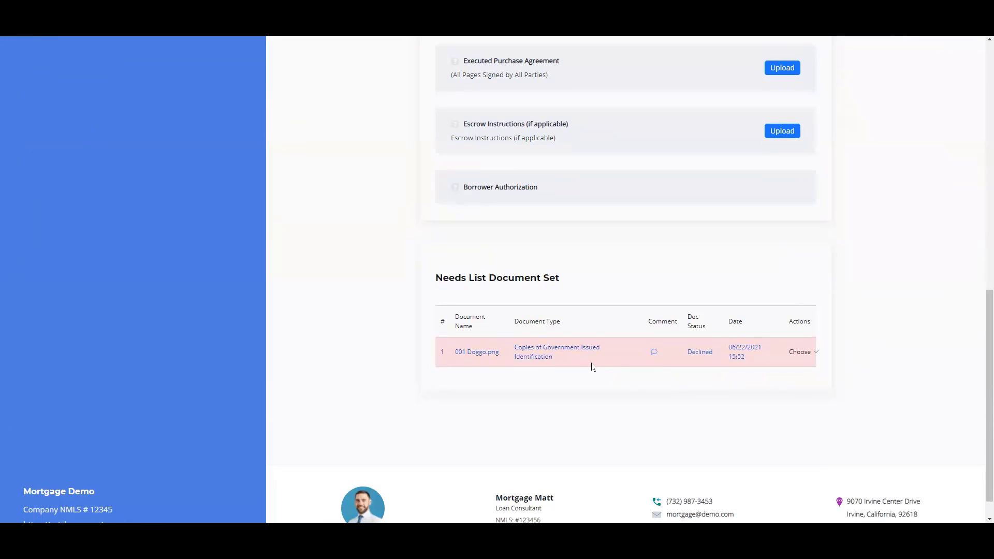
{"action": "mouse_move", "coordinate": [654, 354]}
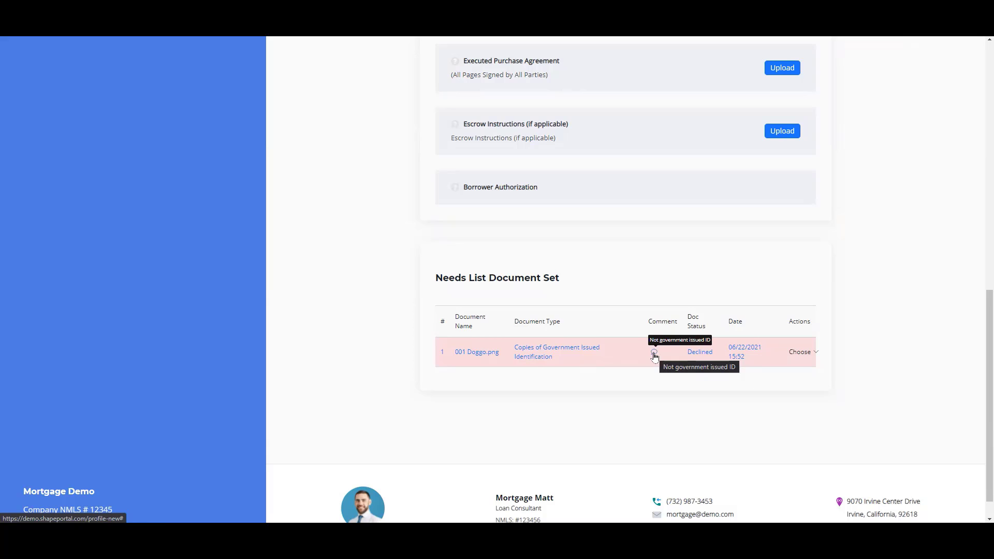
{"action": "scroll", "coordinate": [654, 354], "scroll_direction": "up", "scroll_amount": 10}
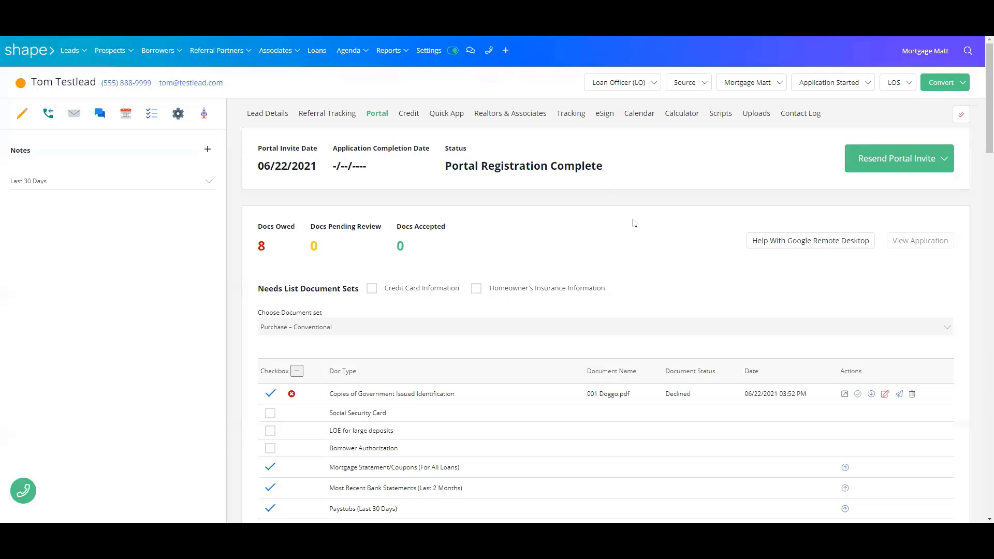
Tick Social Security Award Letter, Homeowners Insurance and Gift Letter on the needs-list checklist
{"action": "scroll", "coordinate": [650, 229], "scroll_direction": "down", "scroll_amount": 3}
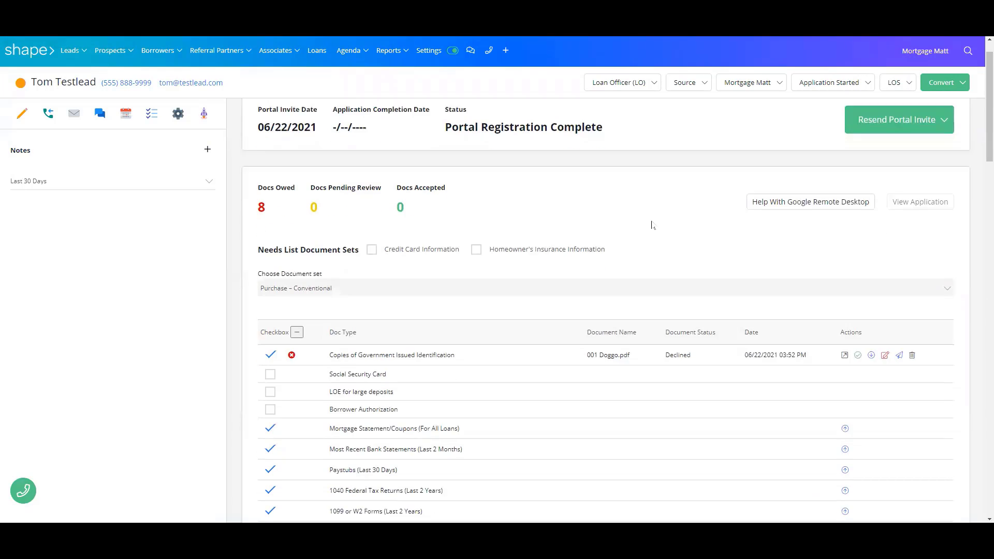
{"action": "scroll", "coordinate": [656, 212], "scroll_direction": "down", "scroll_amount": 3}
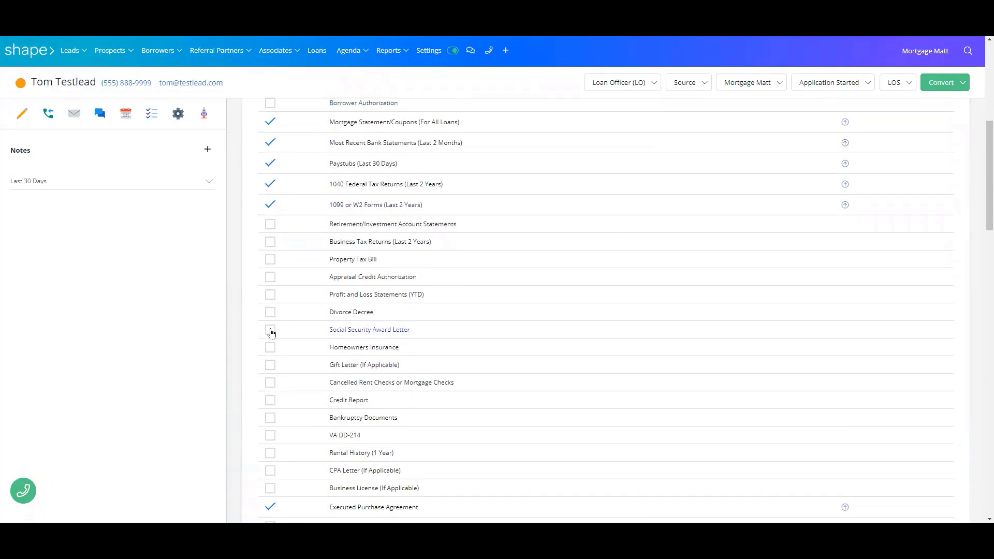
{"action": "left_click", "coordinate": [270, 329]}
{"action": "left_click", "coordinate": [270, 348]}
{"action": "left_click", "coordinate": [271, 365]}
{"action": "scroll", "coordinate": [698, 315], "scroll_direction": "down", "scroll_amount": 7}
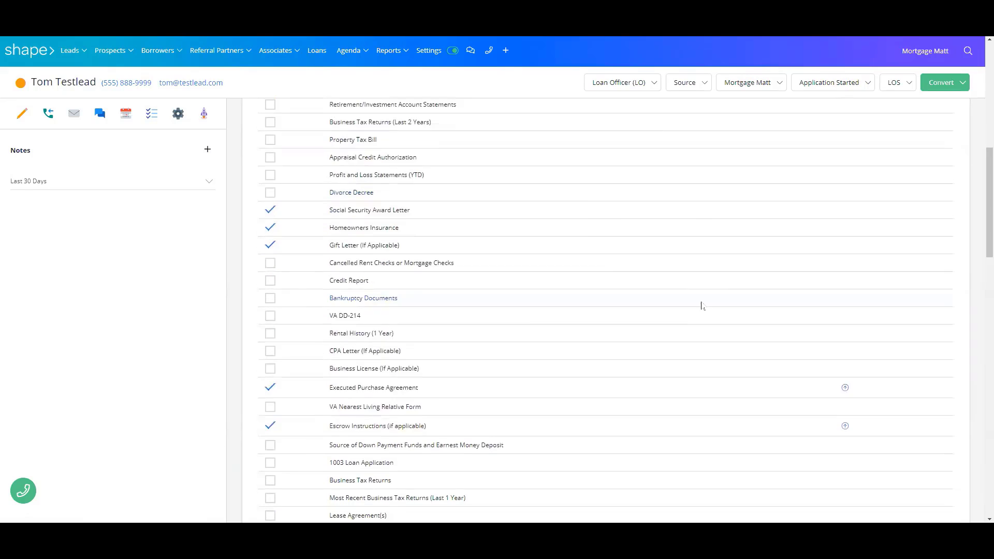
{"action": "scroll", "coordinate": [710, 298], "scroll_direction": "down", "scroll_amount": 3}
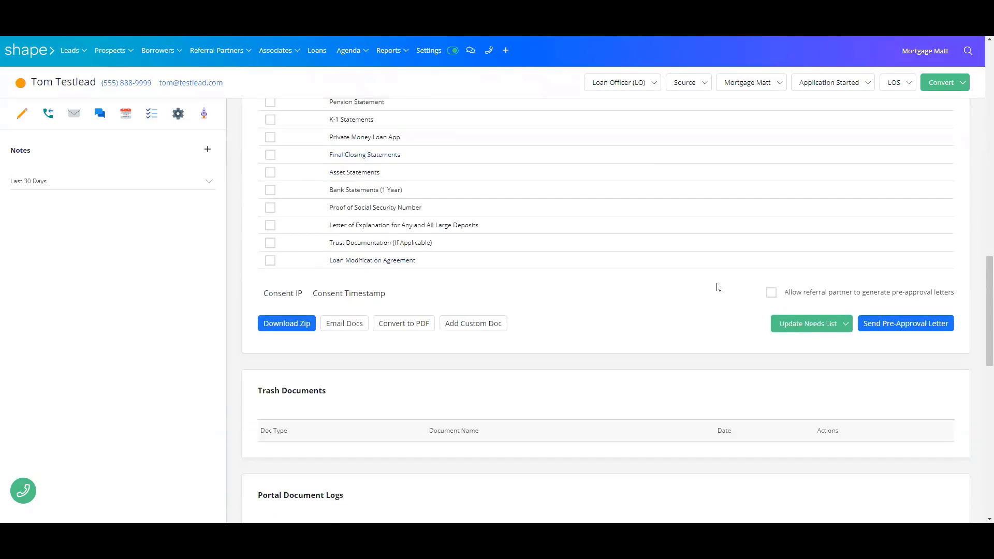
{"action": "left_click", "coordinate": [812, 329]}
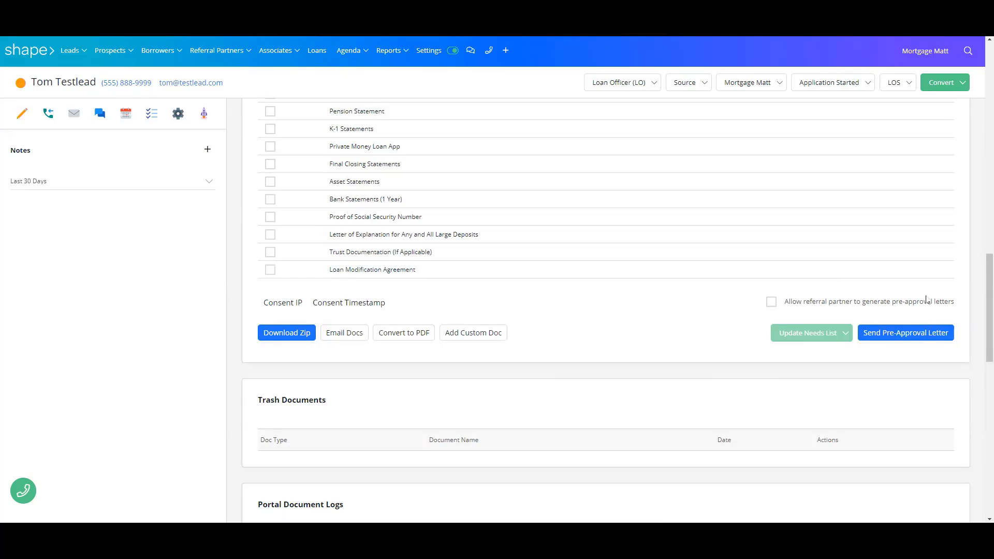
{"action": "left_click", "coordinate": [914, 338]}
{"action": "left_click", "coordinate": [329, 124]}
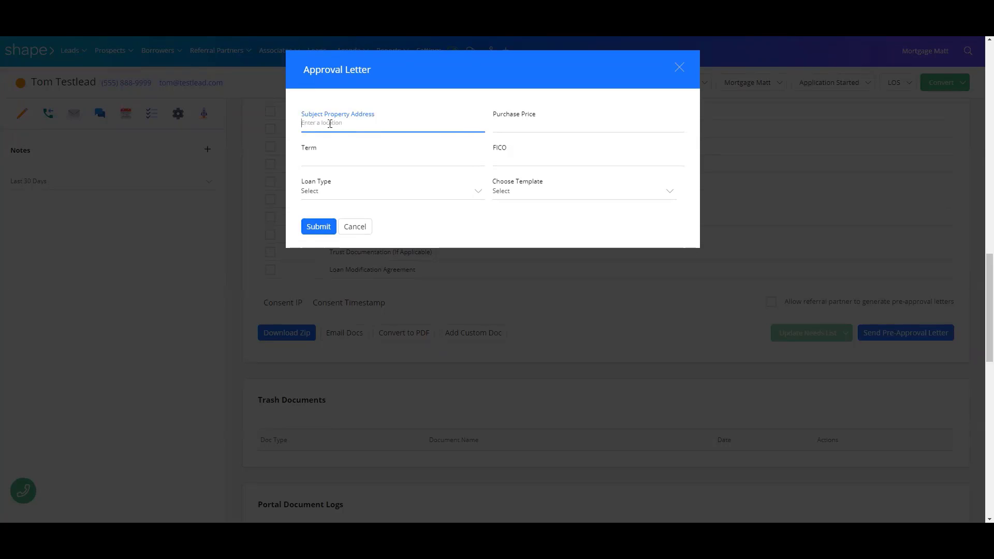
{"action": "left_click", "coordinate": [508, 120]}
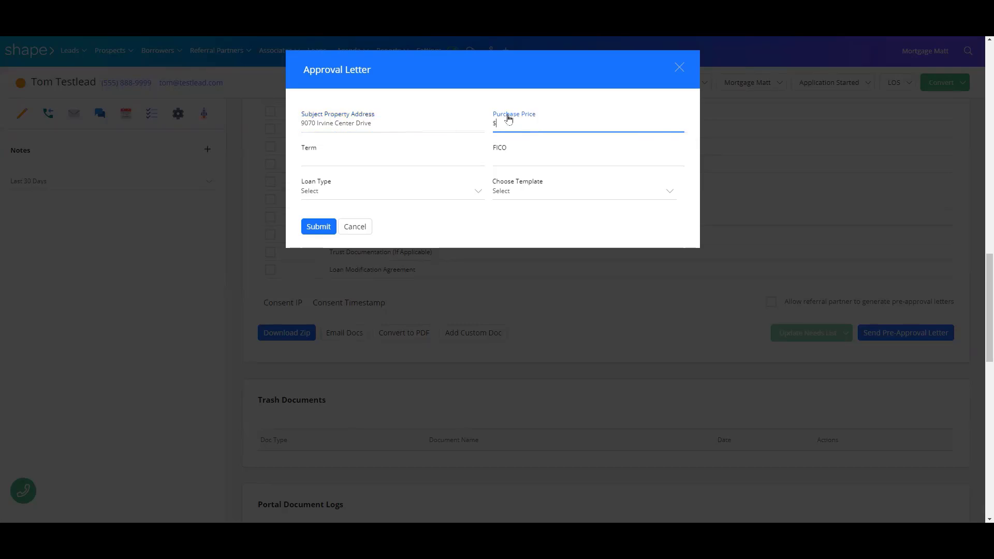
{"action": "type", "text": "5000000"}
{"action": "key", "text": "Tab"}
{"action": "type", "text": "36"}
{"action": "key", "text": "Tab"}
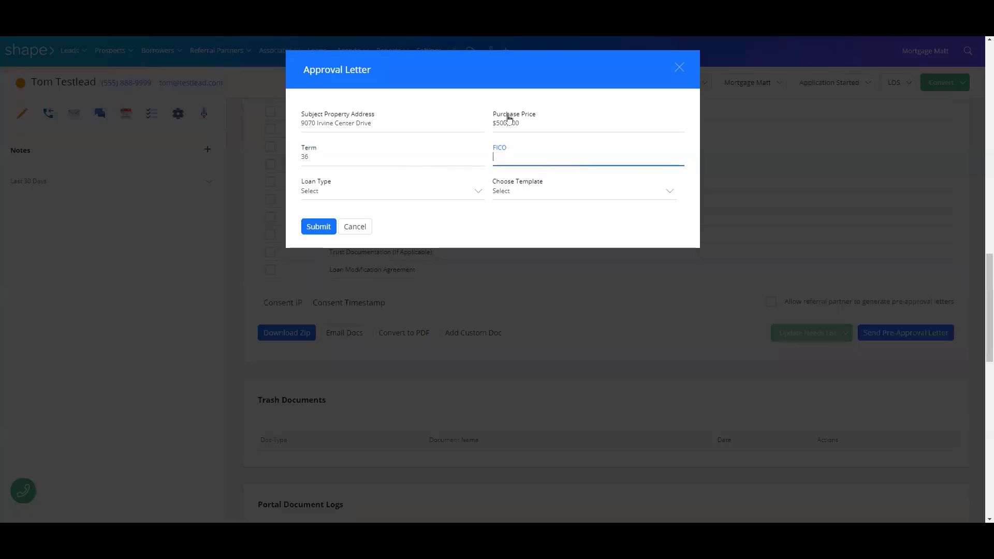
{"action": "type", "text": "780"}
{"action": "key", "text": "Tab"}
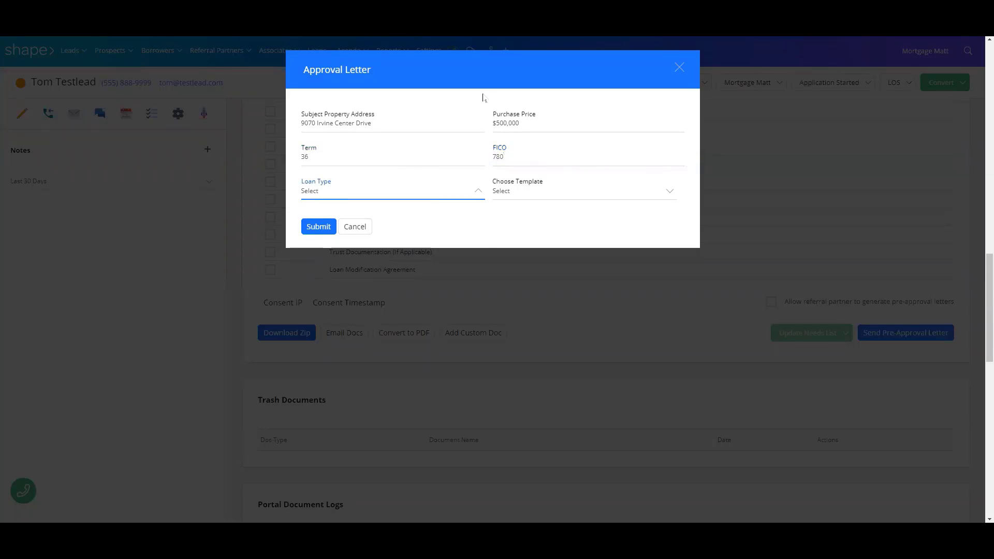
Choose Conventional loan type and the Pre-Approval Letter template, then generate the letter
{"action": "left_click", "coordinate": [419, 195]}
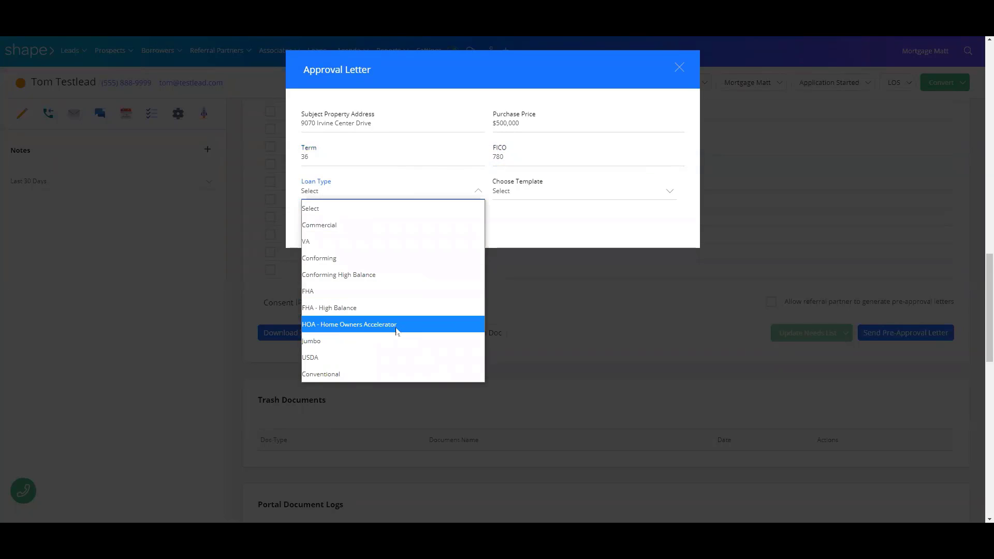
{"action": "left_click", "coordinate": [392, 370]}
{"action": "left_click", "coordinate": [519, 193]}
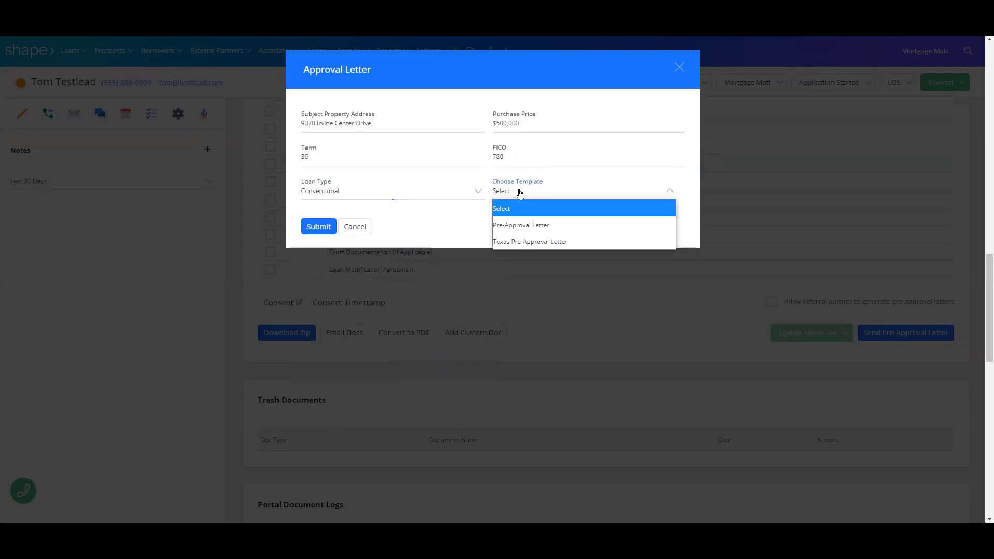
{"action": "left_click", "coordinate": [527, 222]}
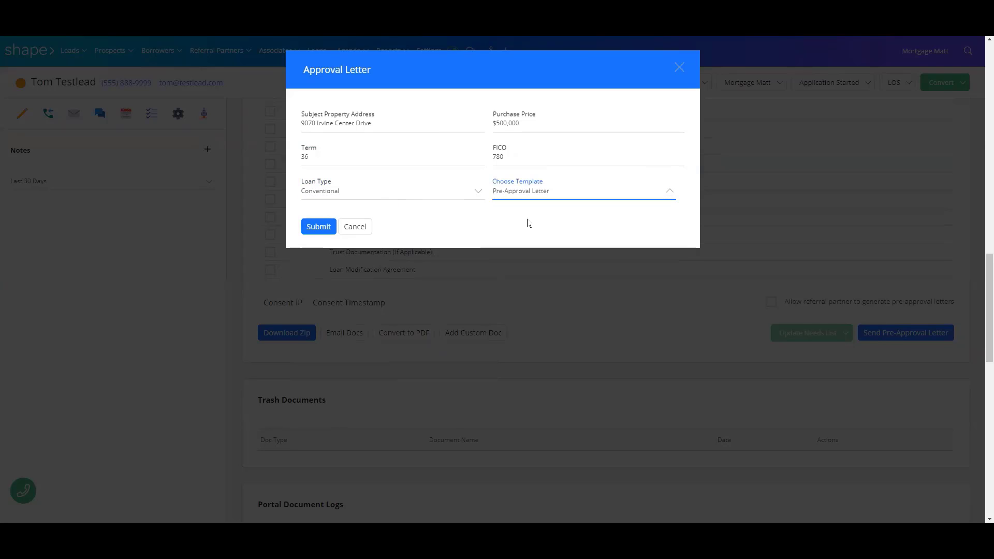
{"action": "left_click", "coordinate": [318, 231]}
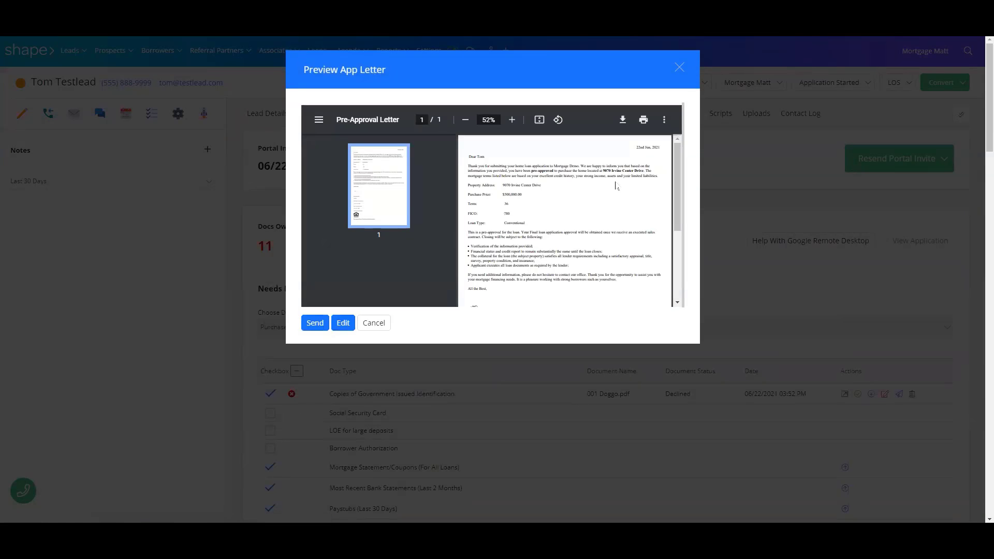
Review the letter preview and send it to the lead
{"action": "scroll", "coordinate": [596, 180], "scroll_direction": "down", "scroll_amount": 3}
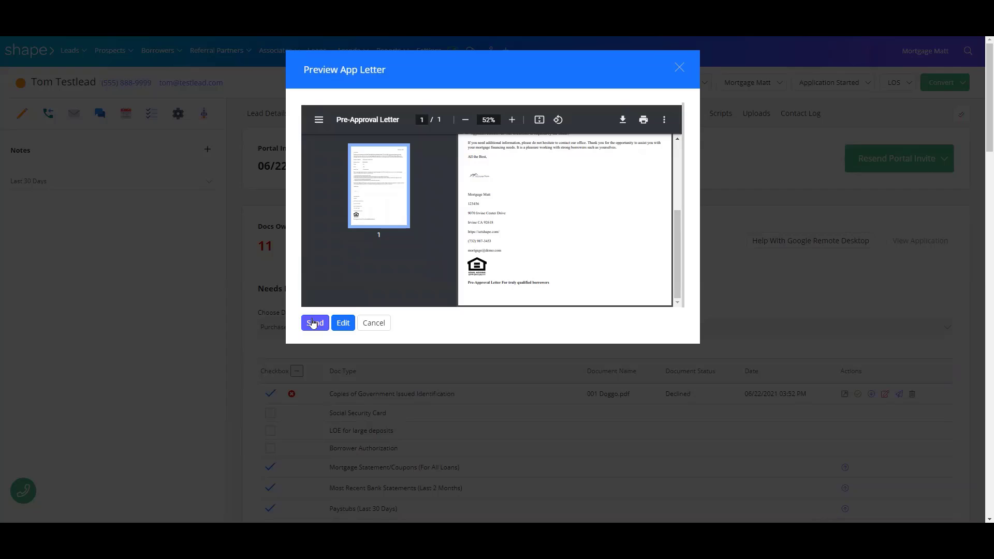
{"action": "left_click", "coordinate": [313, 324]}
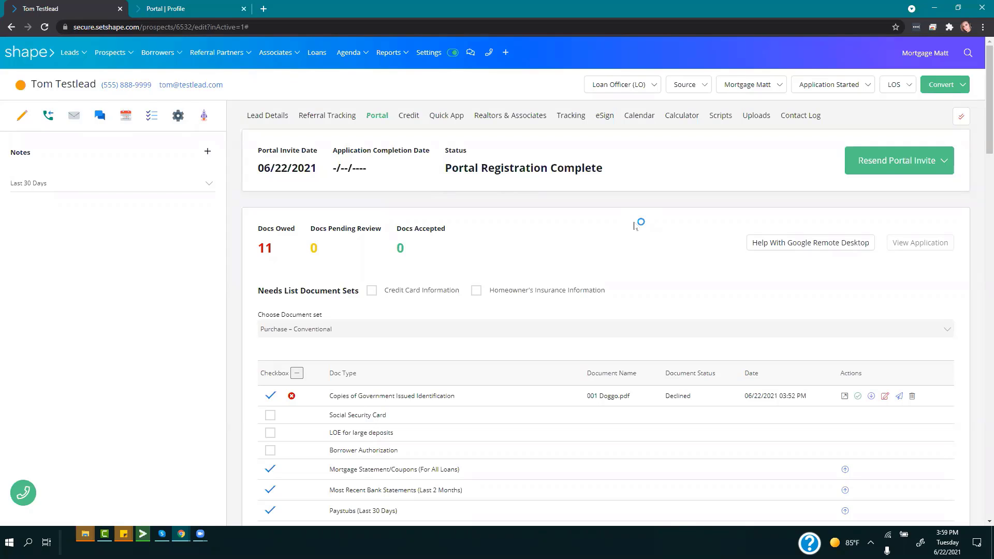
Reset the lead's portal password from the Portal Password Reset section at the bottom of the Portal tab
{"action": "scroll", "coordinate": [634, 226], "scroll_direction": "down", "scroll_amount": 11}
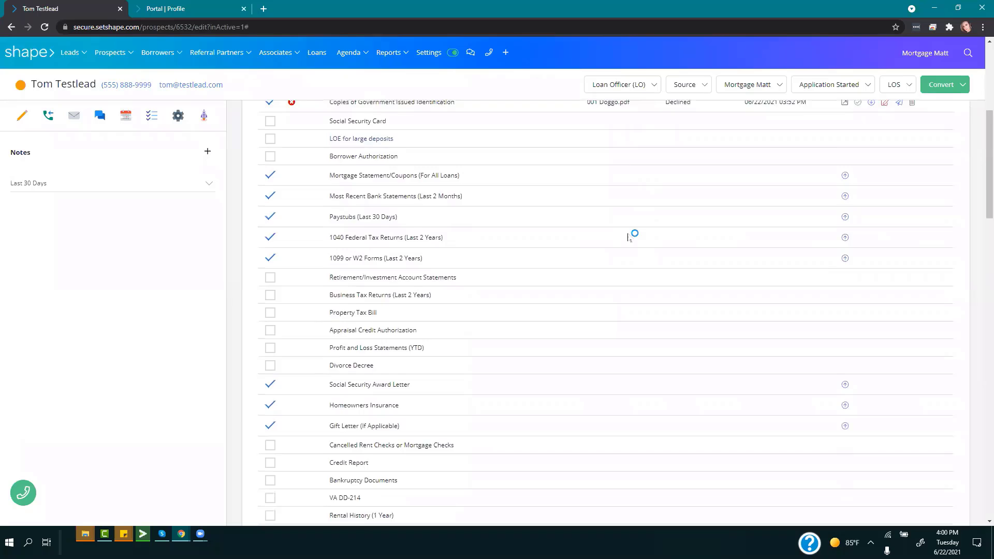
{"action": "scroll", "coordinate": [626, 250], "scroll_direction": "down", "scroll_amount": 12}
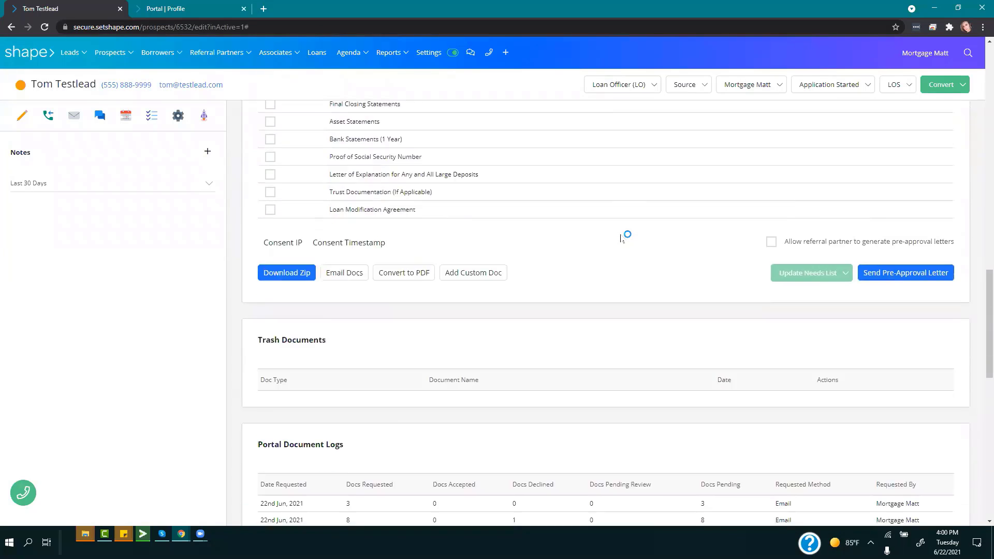
{"action": "scroll", "coordinate": [618, 244], "scroll_direction": "down", "scroll_amount": 10}
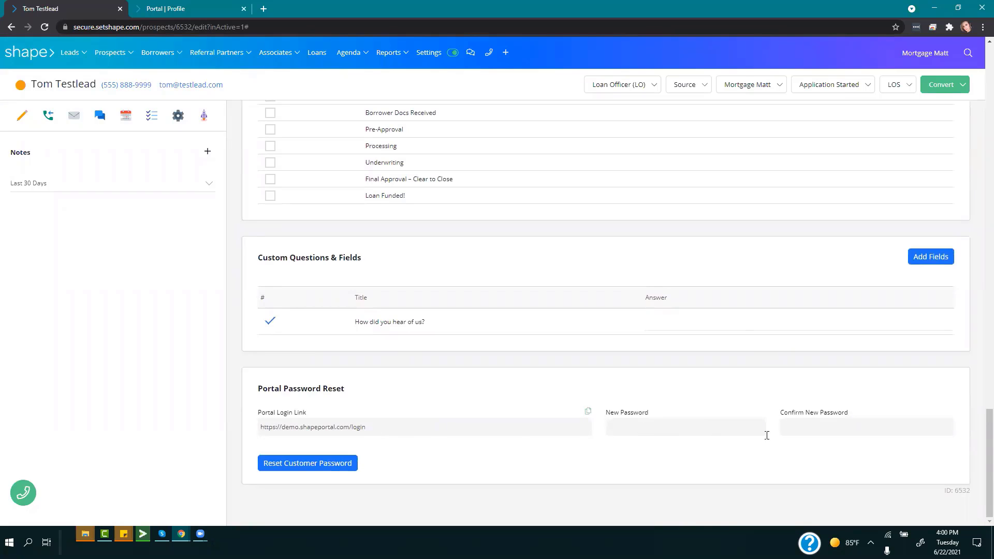
{"action": "left_click", "coordinate": [310, 466]}
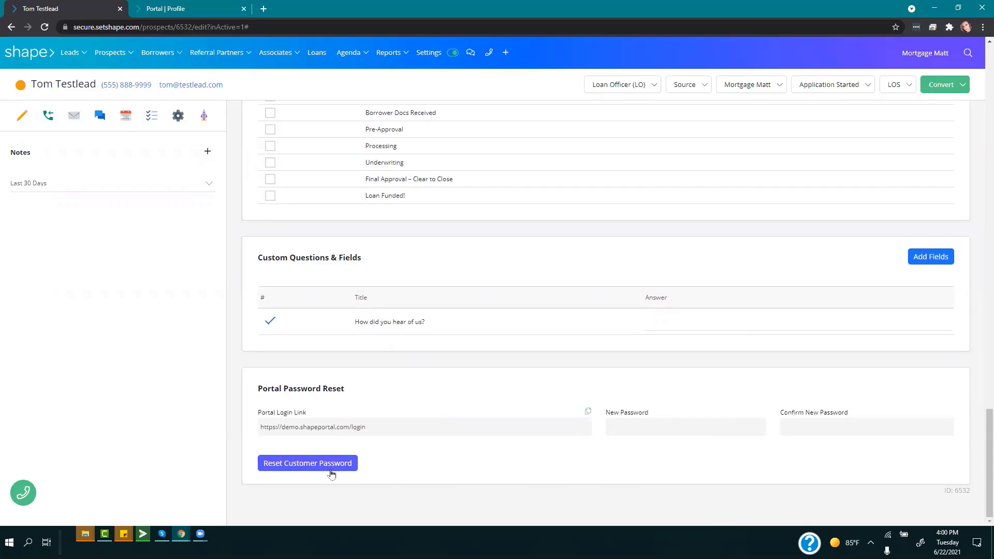